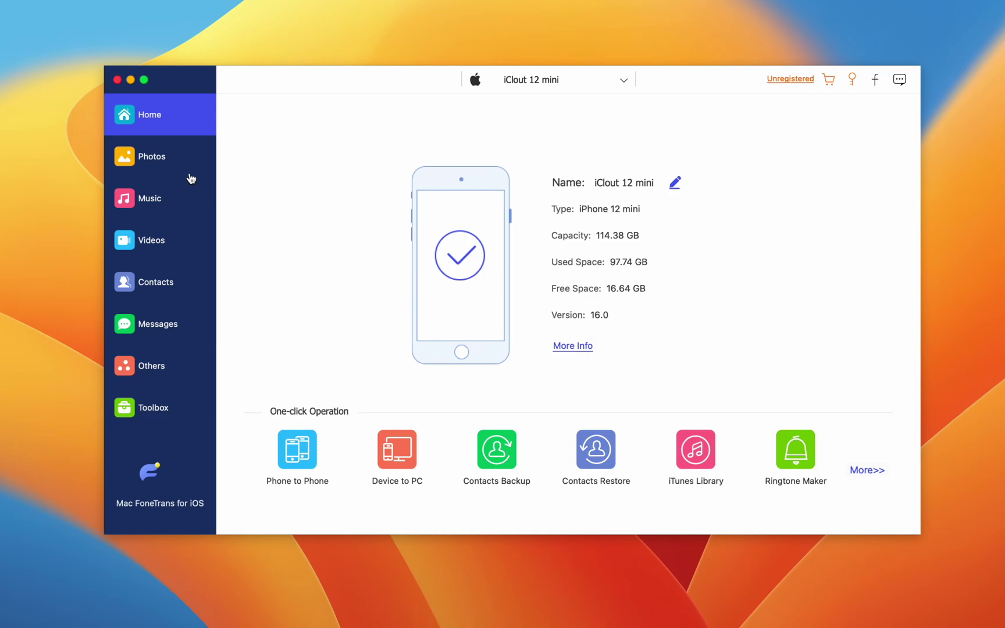
- Browse the phone's Photos, Music and Videos libraries; Music holds 60 items and Videos none
left_click(167, 169)
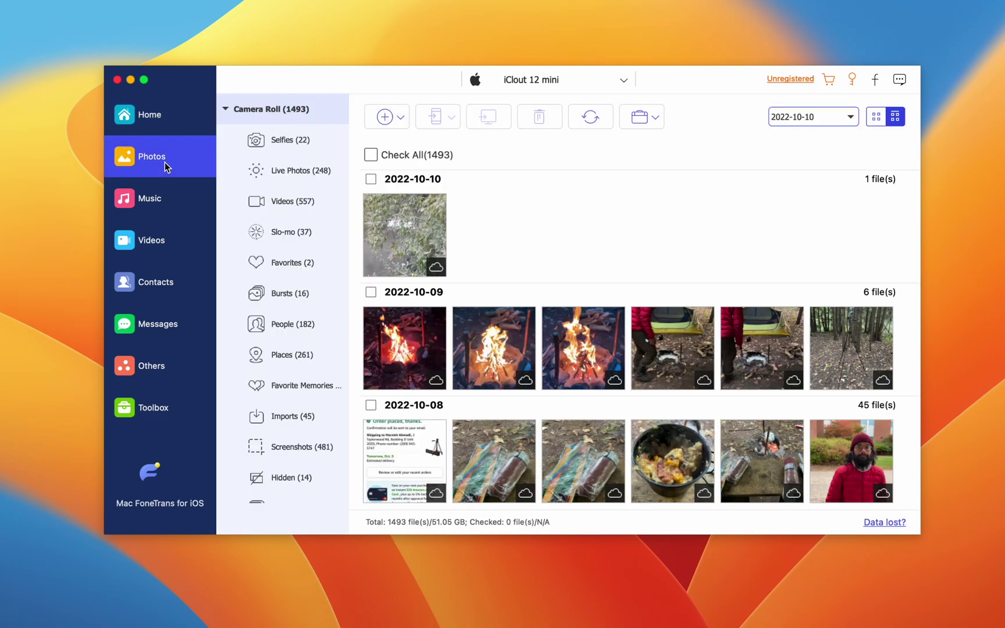
left_click(166, 215)
left_click(169, 254)
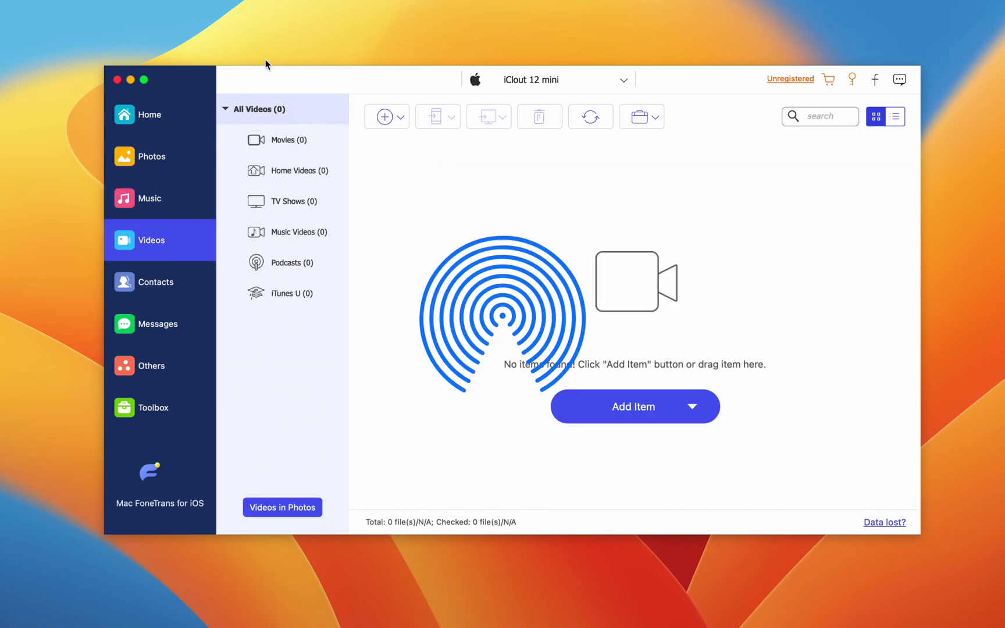
left_click(179, 195)
left_click_drag(265, 76, 329, 101)
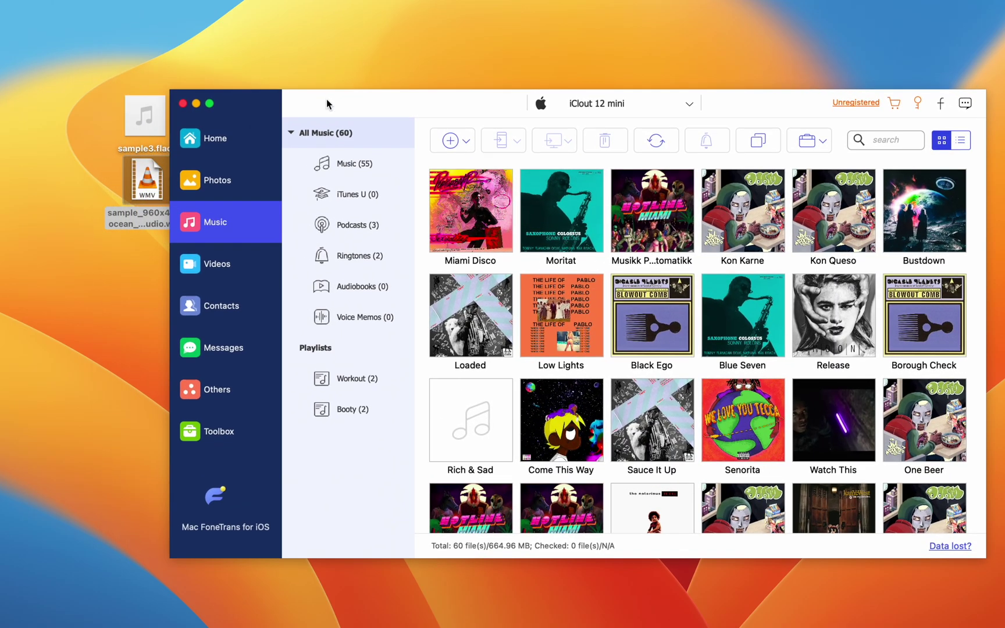
left_click_drag(144, 119, 447, 140)
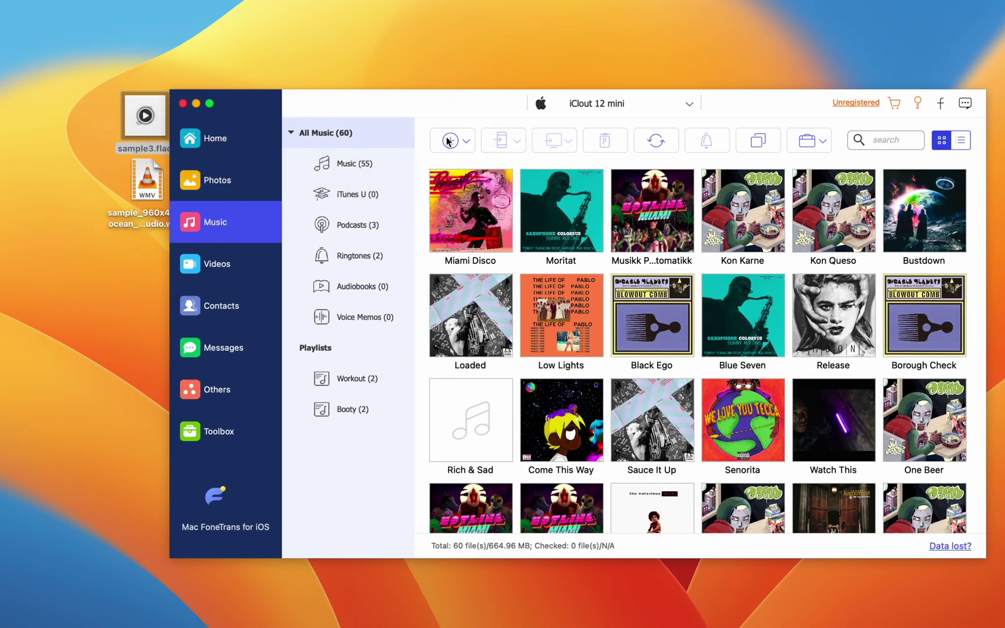
left_click(664, 449)
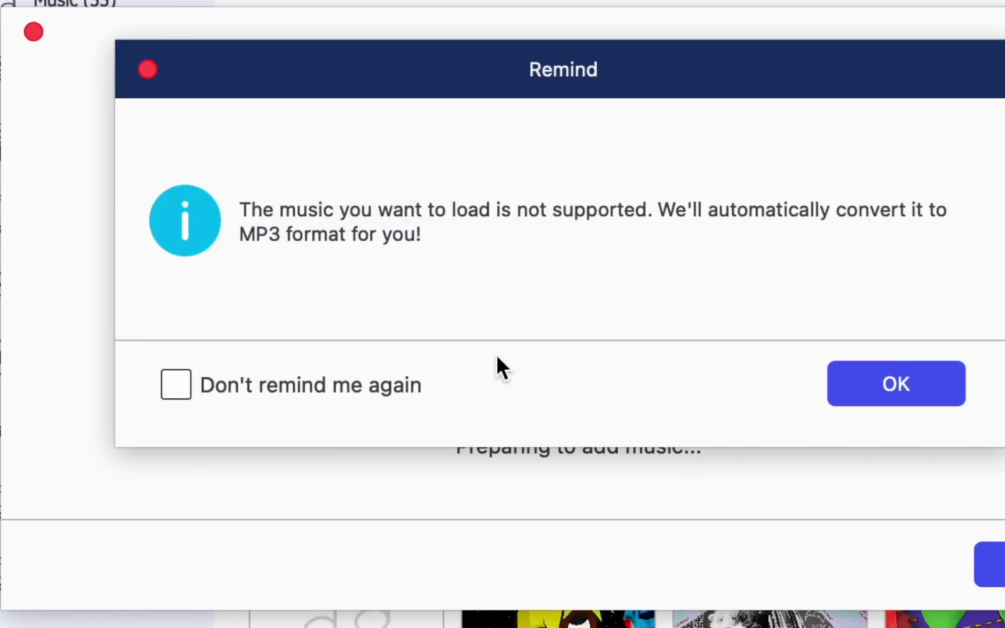
left_click_drag(440, 91, 415, 107)
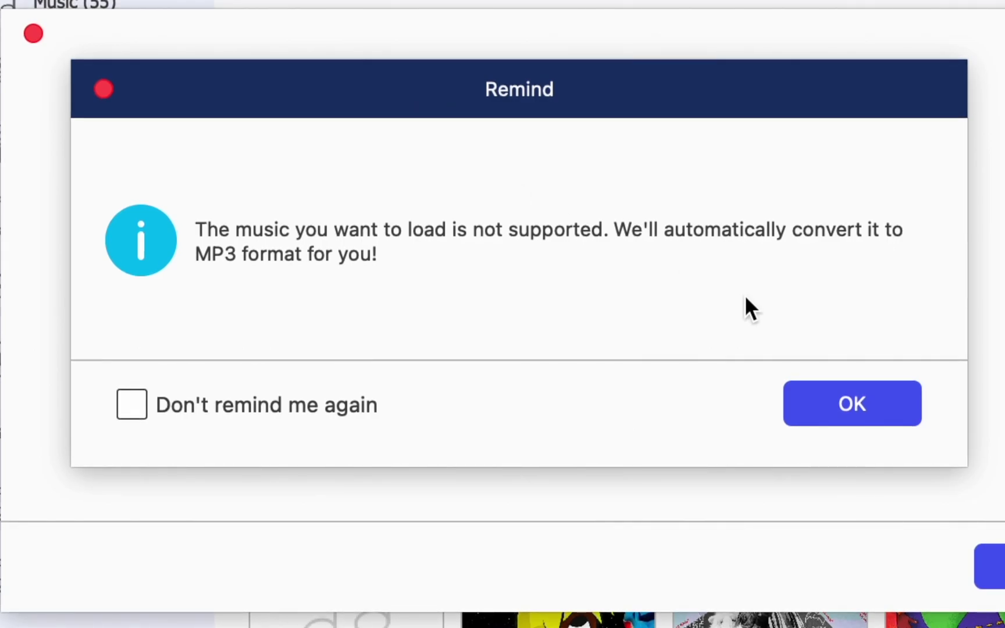
left_click(831, 402)
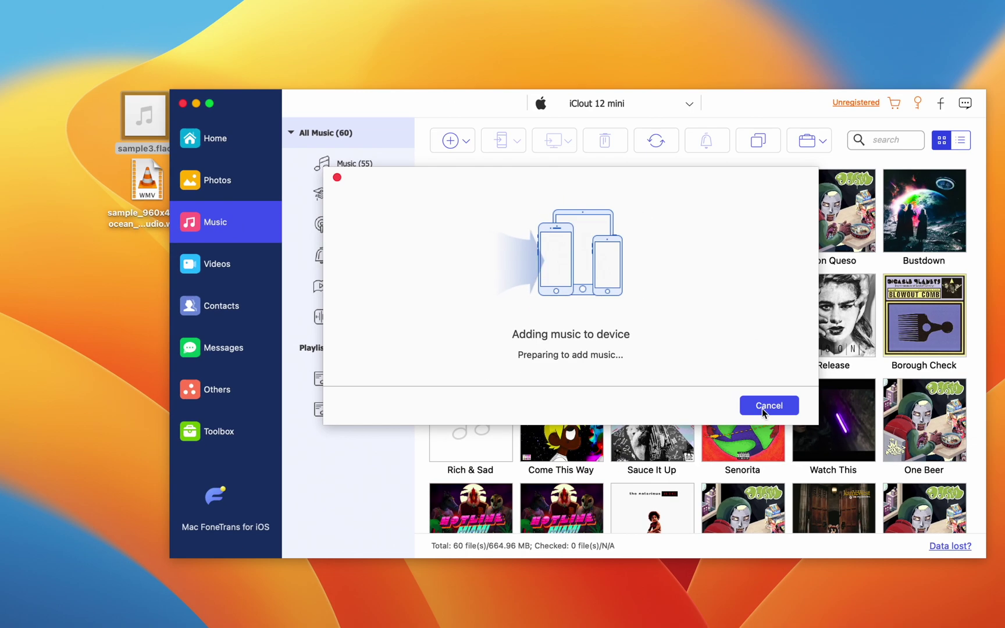
left_click(763, 410)
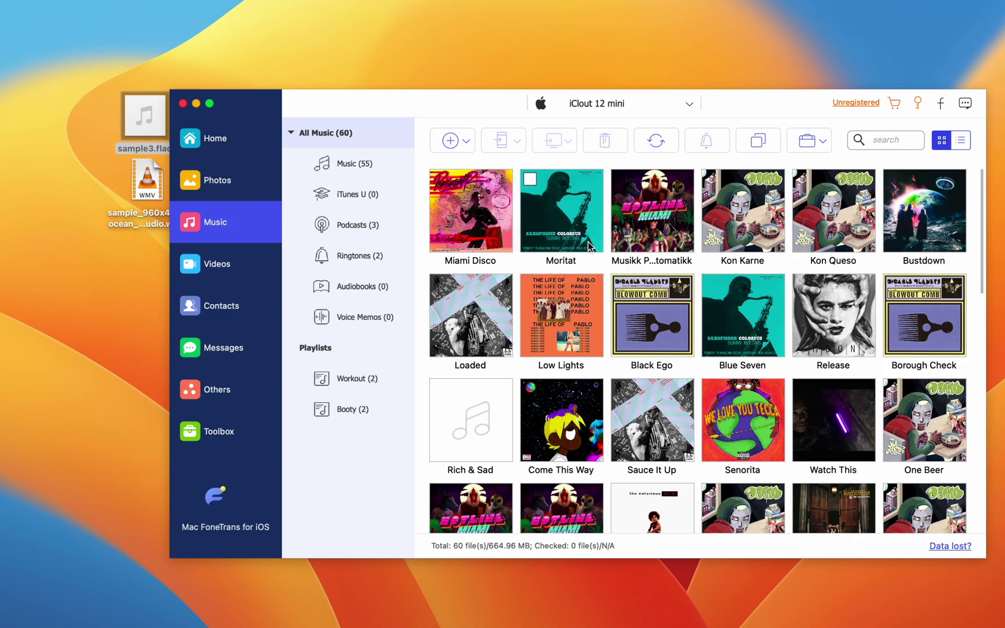
scroll(589, 245, "down", 10)
scroll(589, 246, "up", 10)
mouse_move(588, 246)
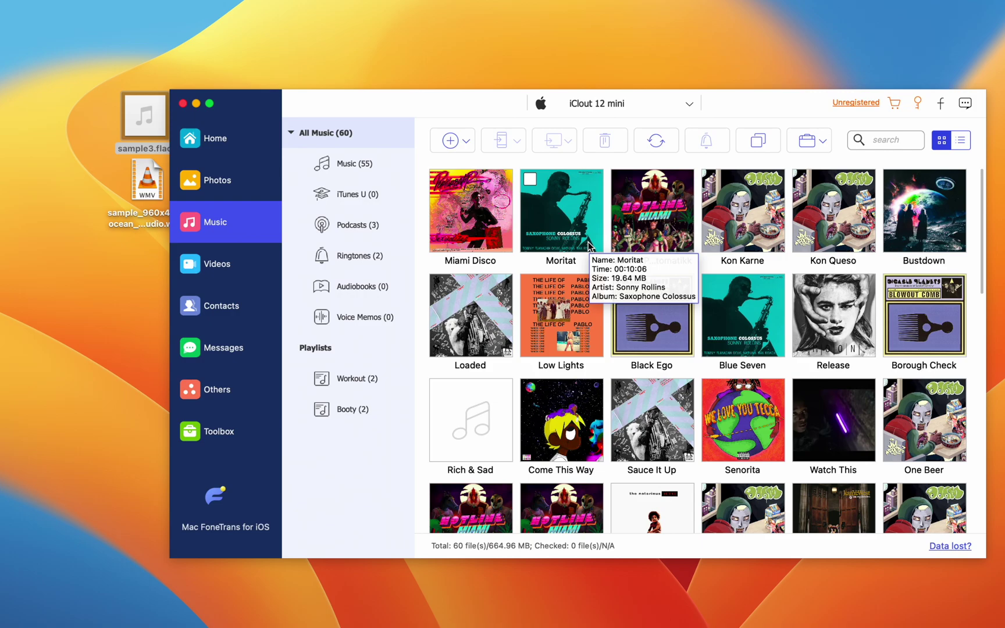
right_click(589, 245)
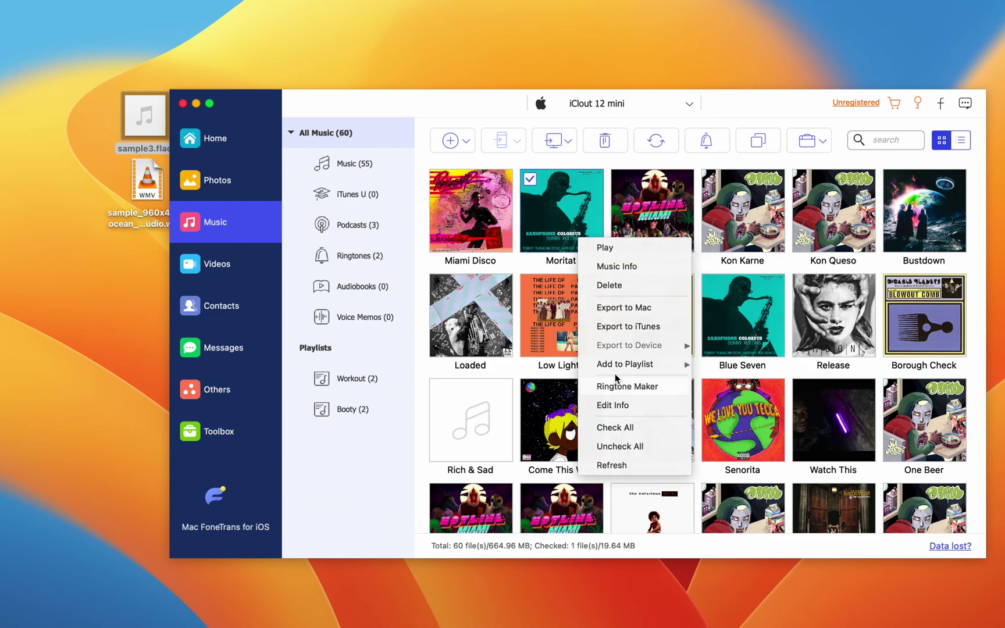
left_click(634, 272)
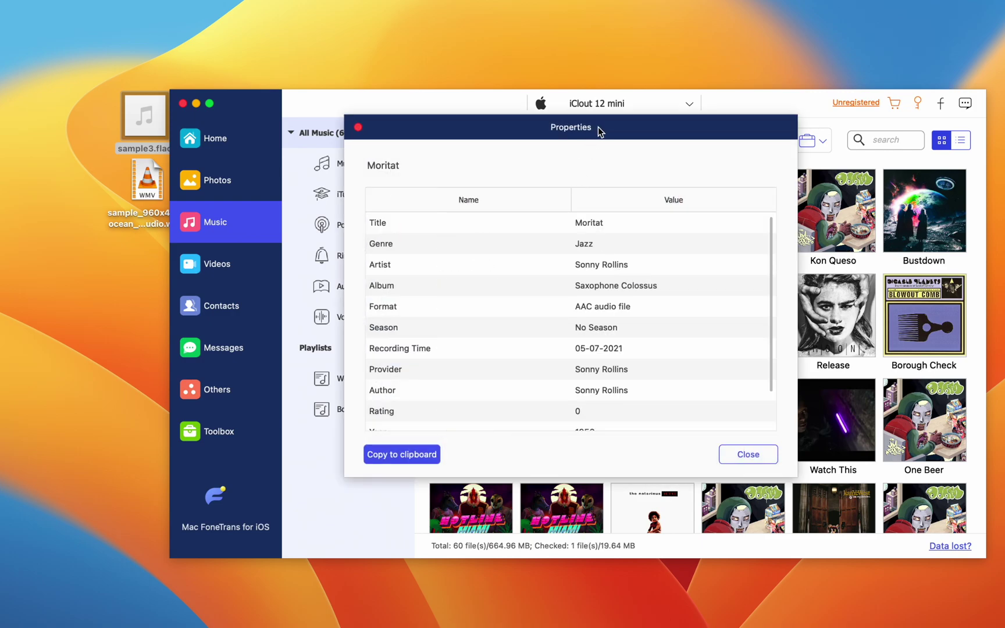
left_click_drag(600, 131, 572, 131)
scroll(551, 314, "down", 1)
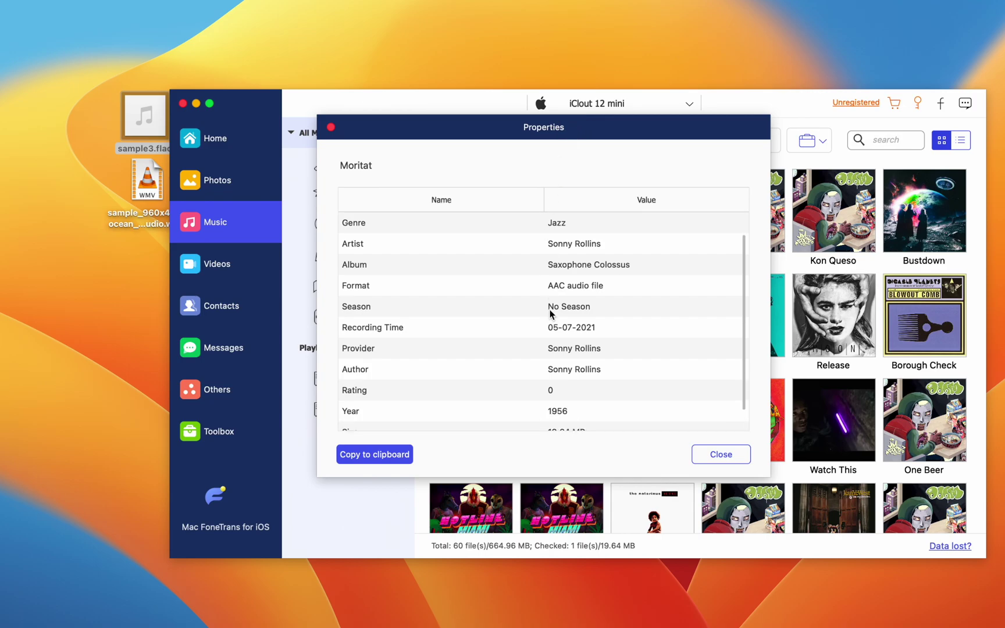
scroll(550, 314, "down", 1)
left_click(706, 457)
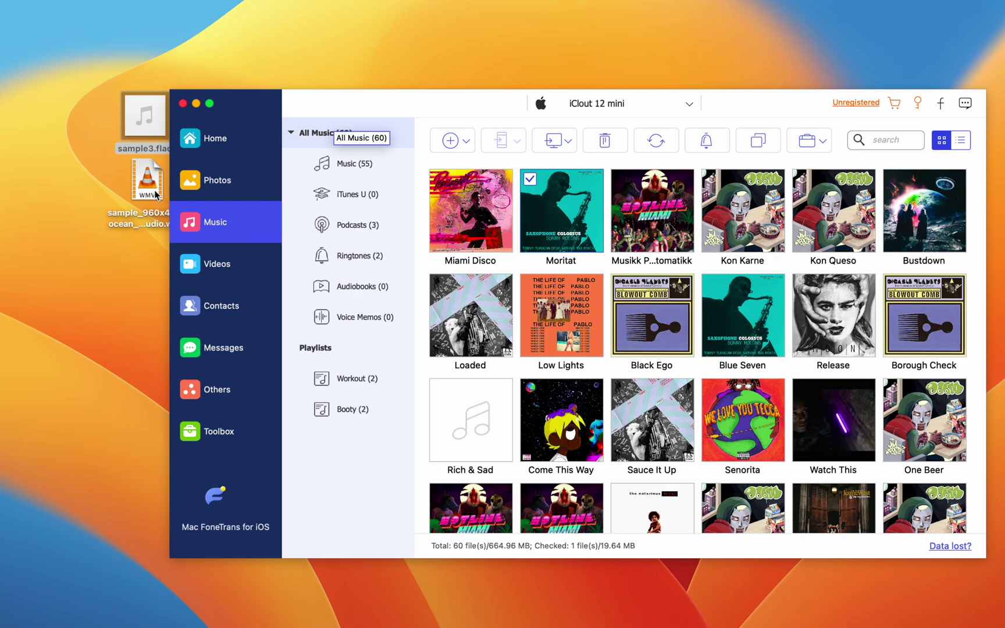
- Add the WMV video file to the phone's Videos library in trial mode
left_click(217, 264)
left_click_drag(147, 182, 448, 154)
left_click(682, 446)
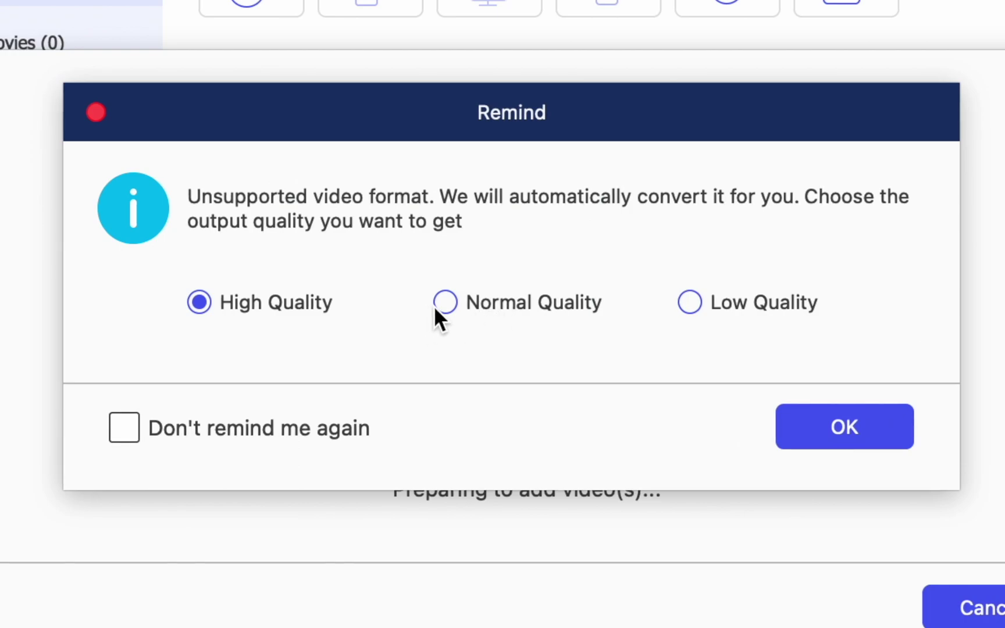
- Convert the WMV at Low Quality, then go to Contacts, which starts a device backup
left_click(442, 302)
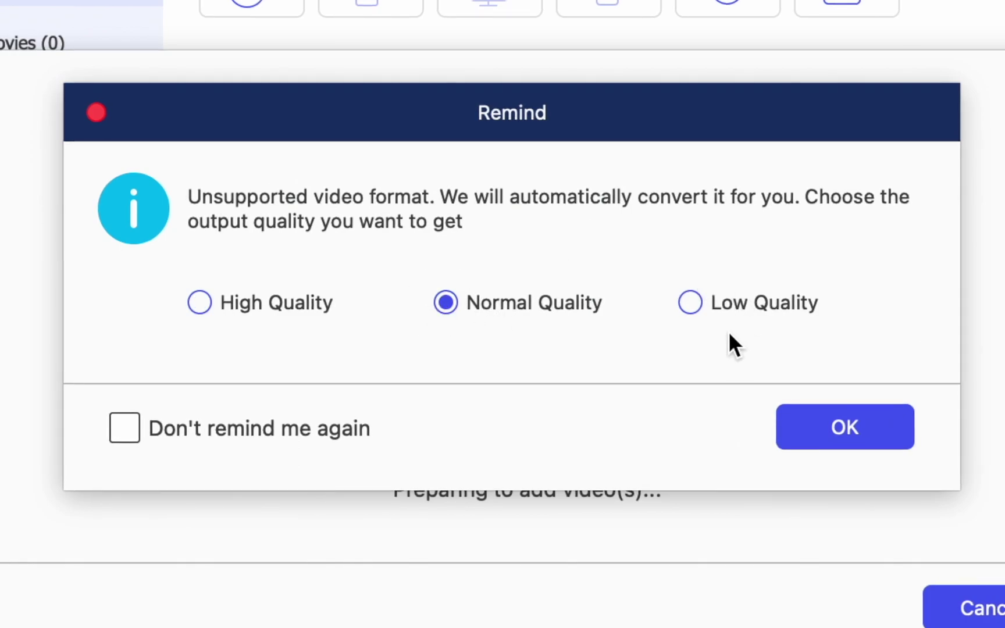
left_click(740, 312)
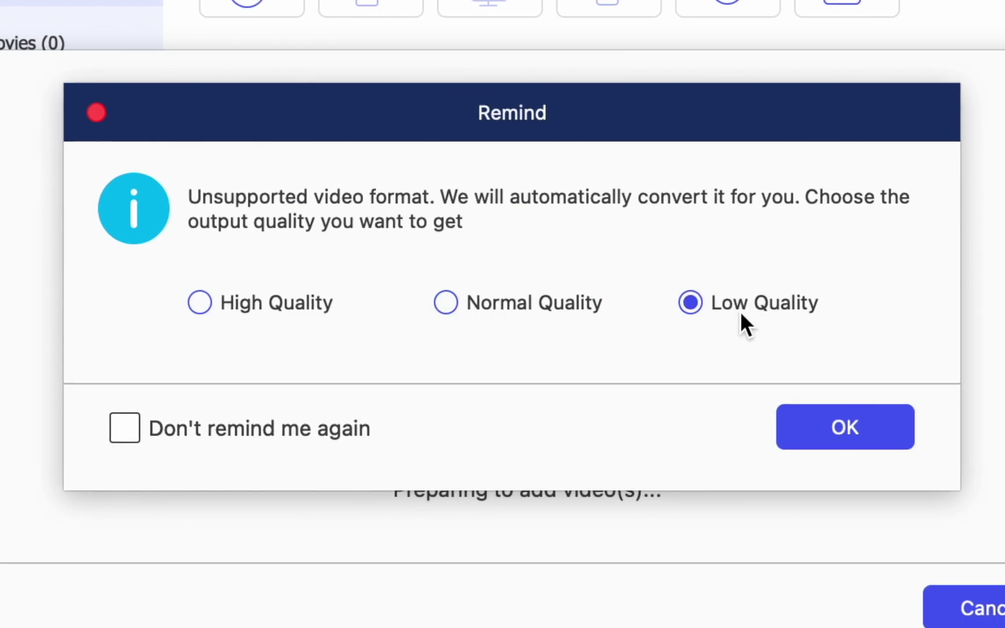
left_click(818, 433)
left_click(225, 307)
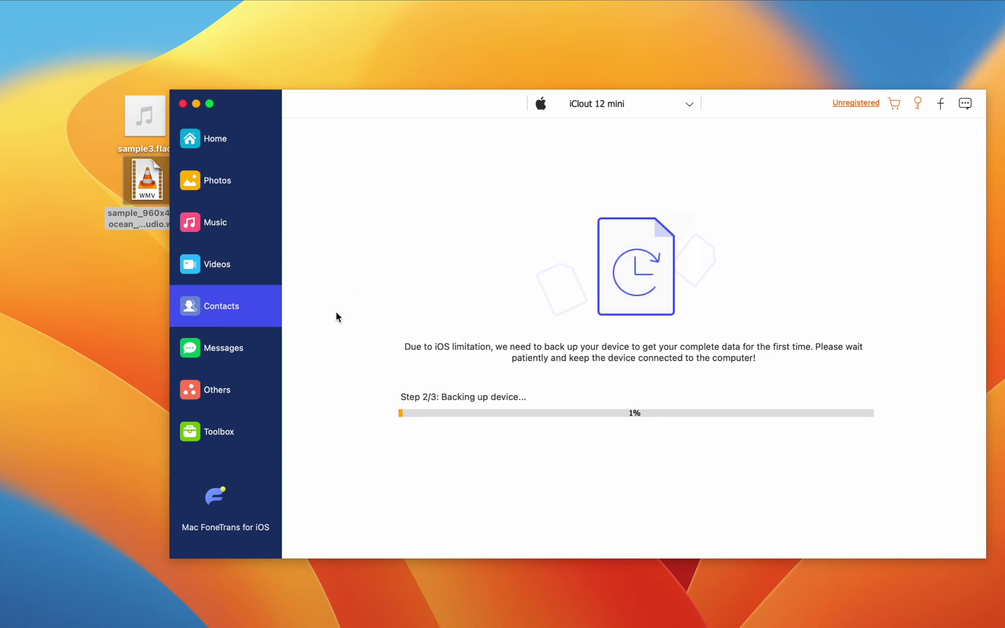
- Show the Toolbox with Phone to Phone, Contacts Backup, HEIC Converter and Ringtone Maker
left_click(226, 429)
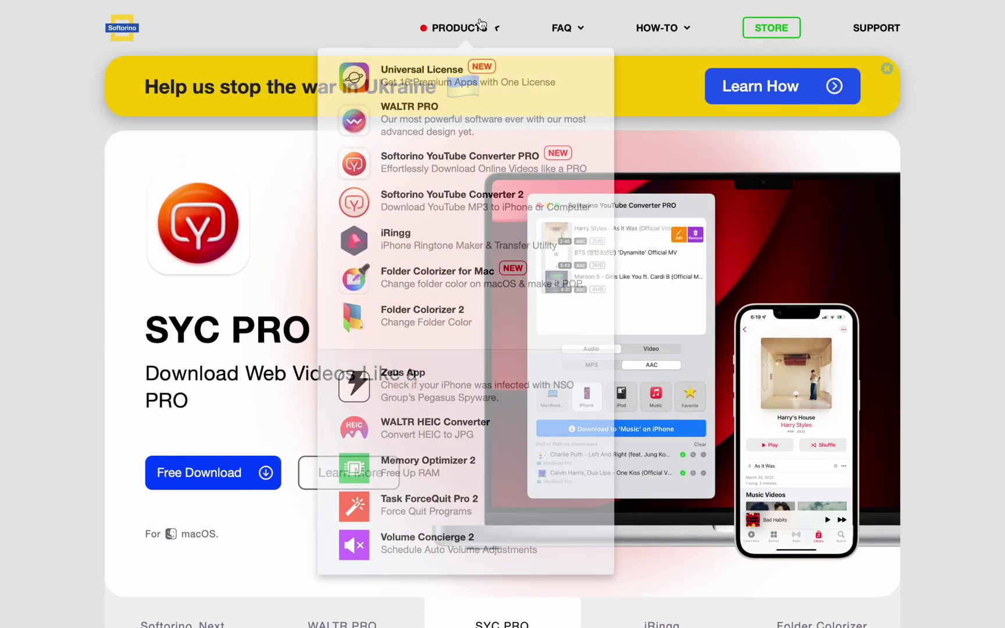
- Open softorino.com's free WALTR HEIC Converter page and scroll through it
mouse_move(480, 26)
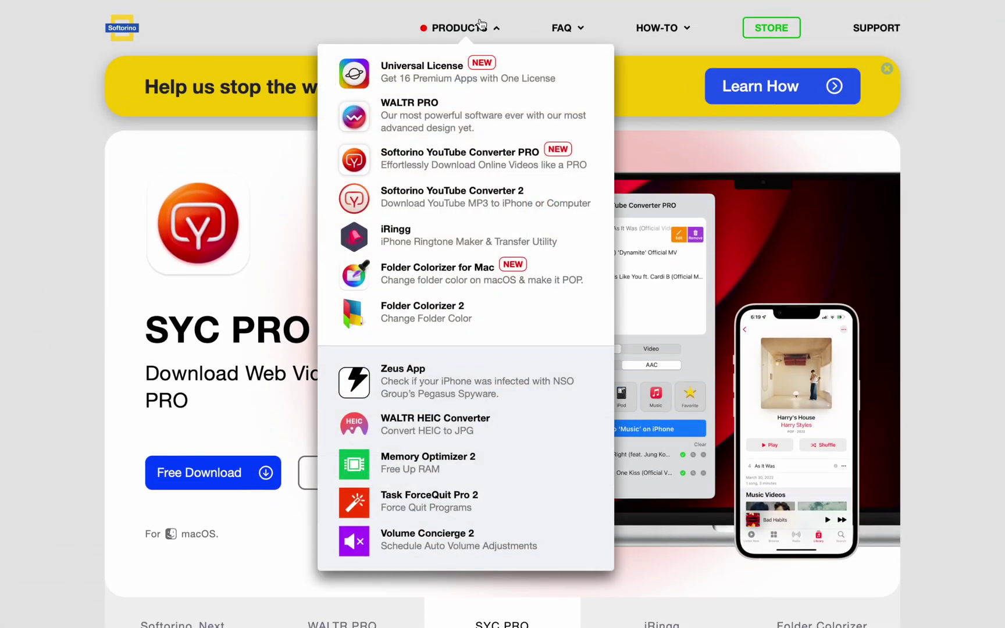
left_click(460, 424)
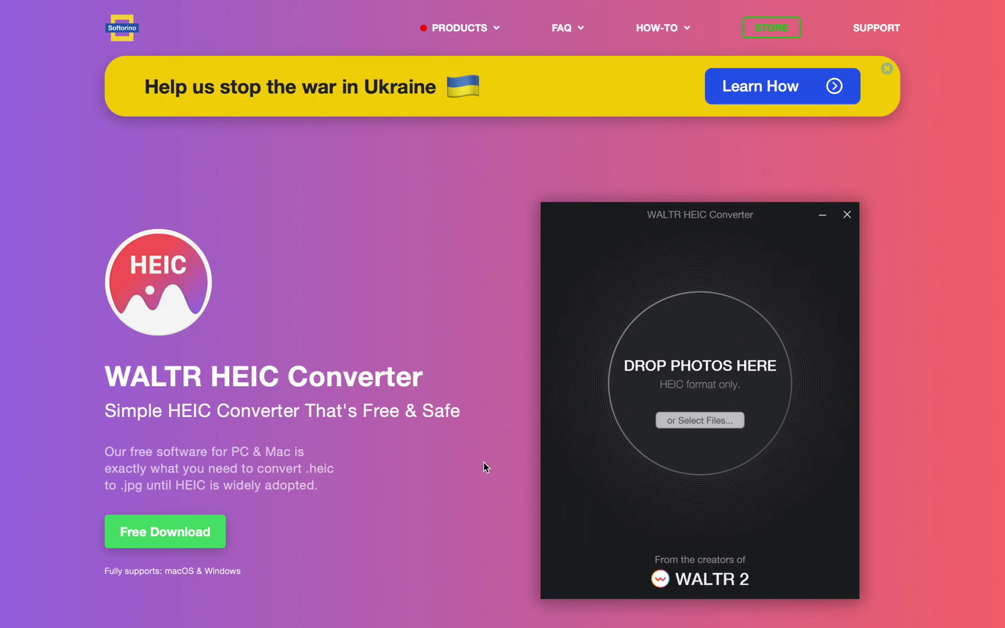
scroll(165, 527, "down", 1)
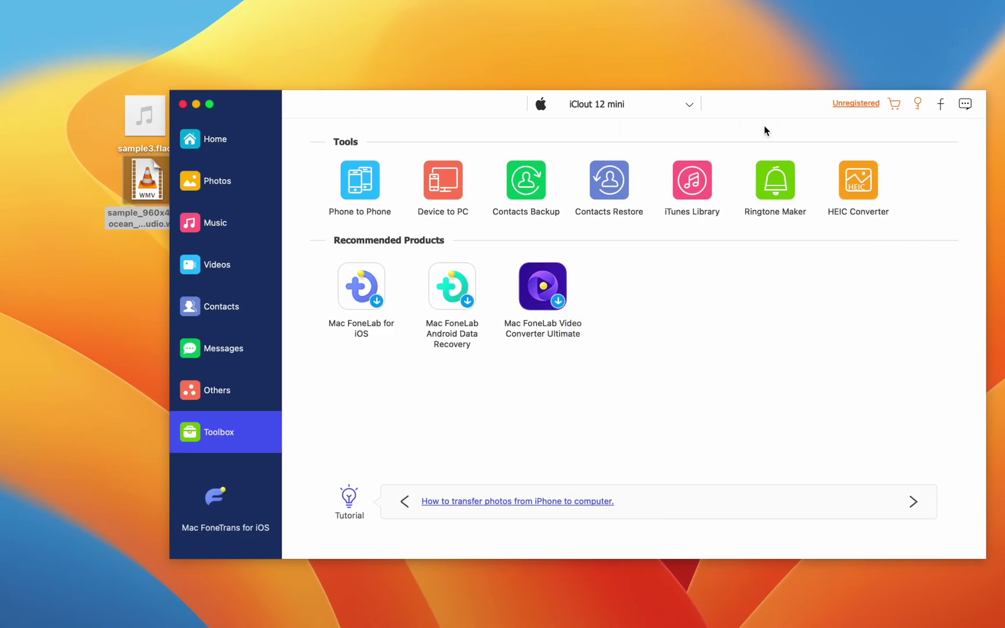
left_click(764, 129)
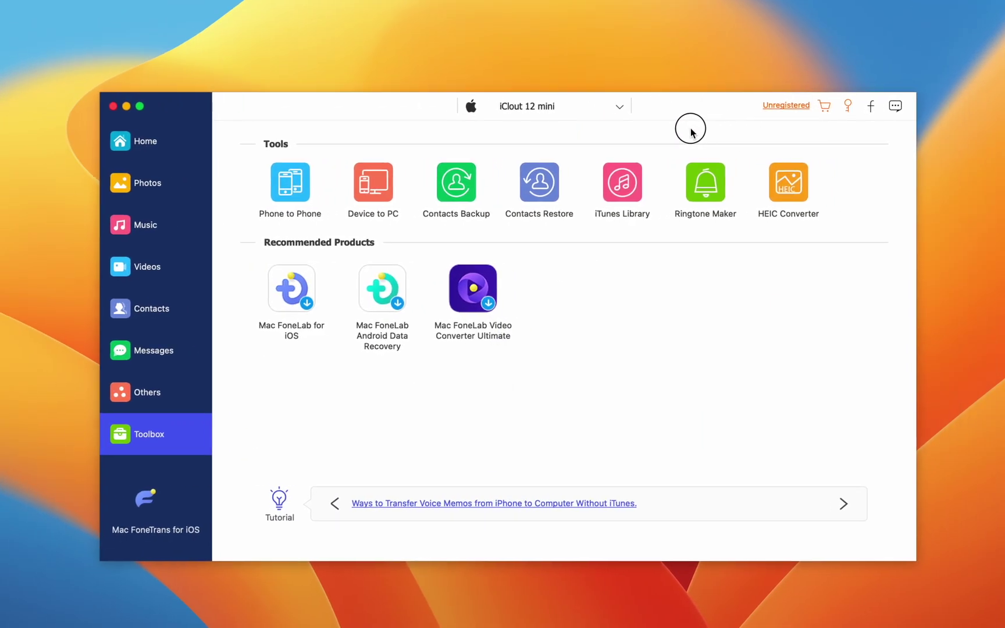
left_click(696, 179)
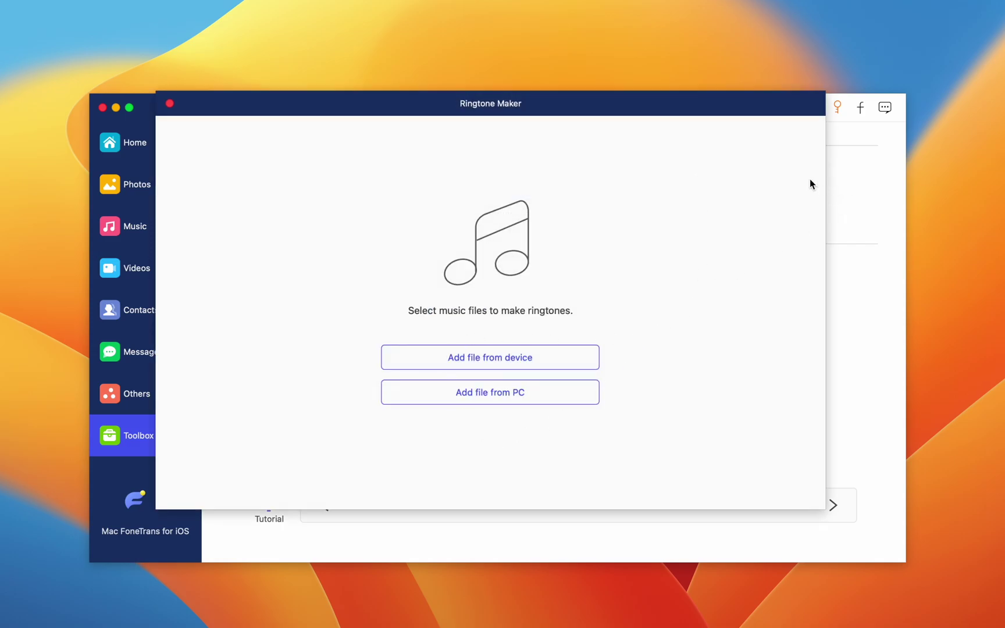
key("Escape")
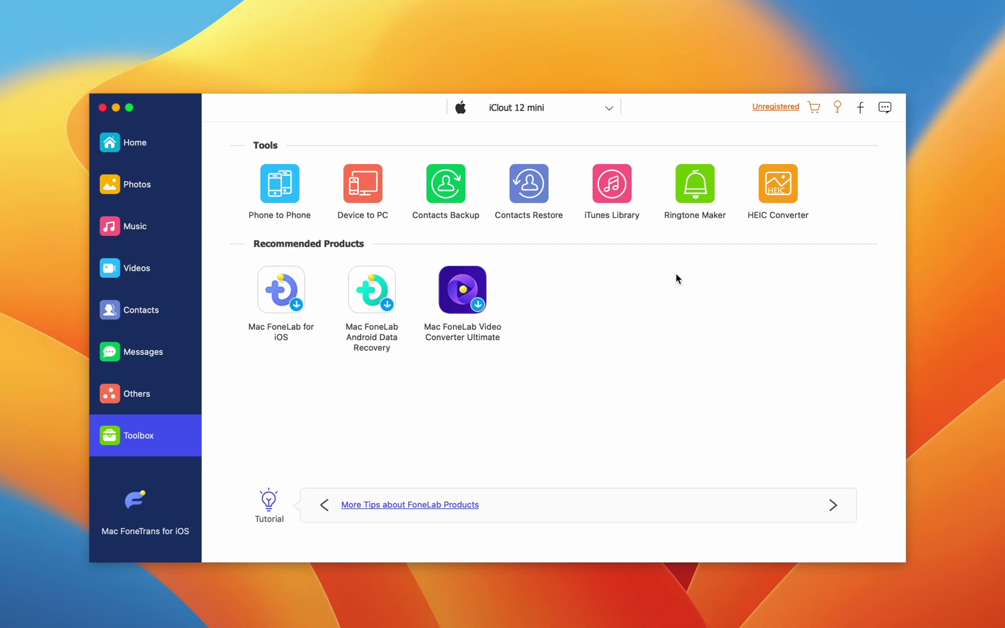
- Look over the iRingg ringtone maker page in Safari, then return to the FoneTrans desktop
key("ctrl+Right")
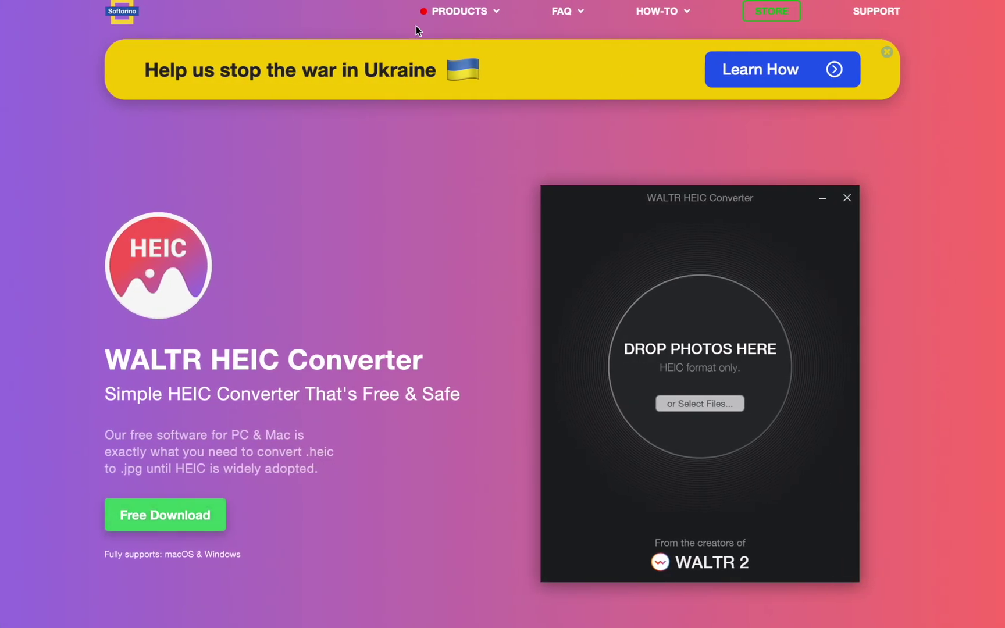
mouse_move(460, 9)
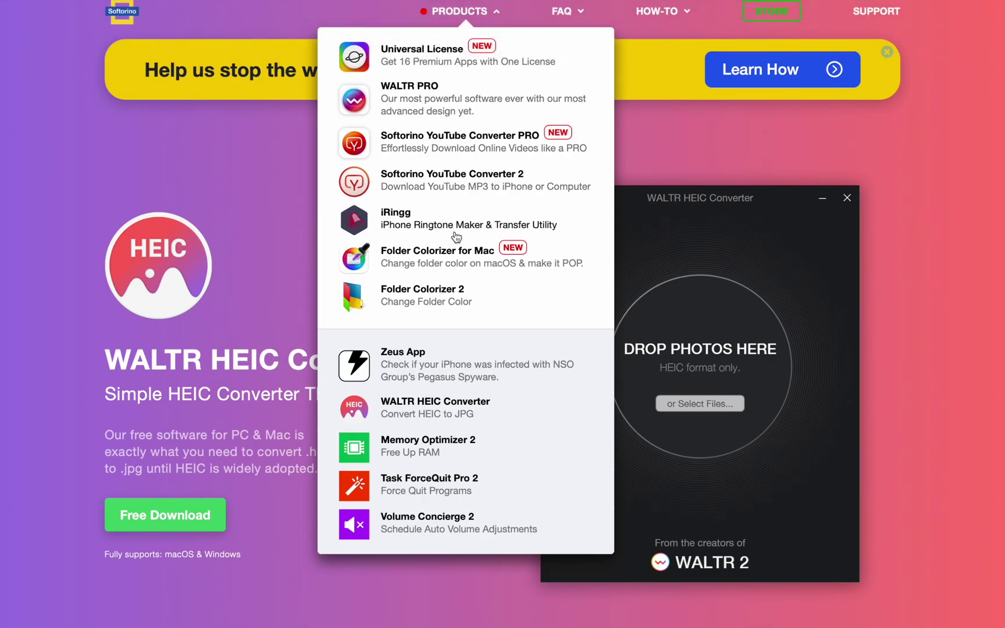
left_click(457, 236)
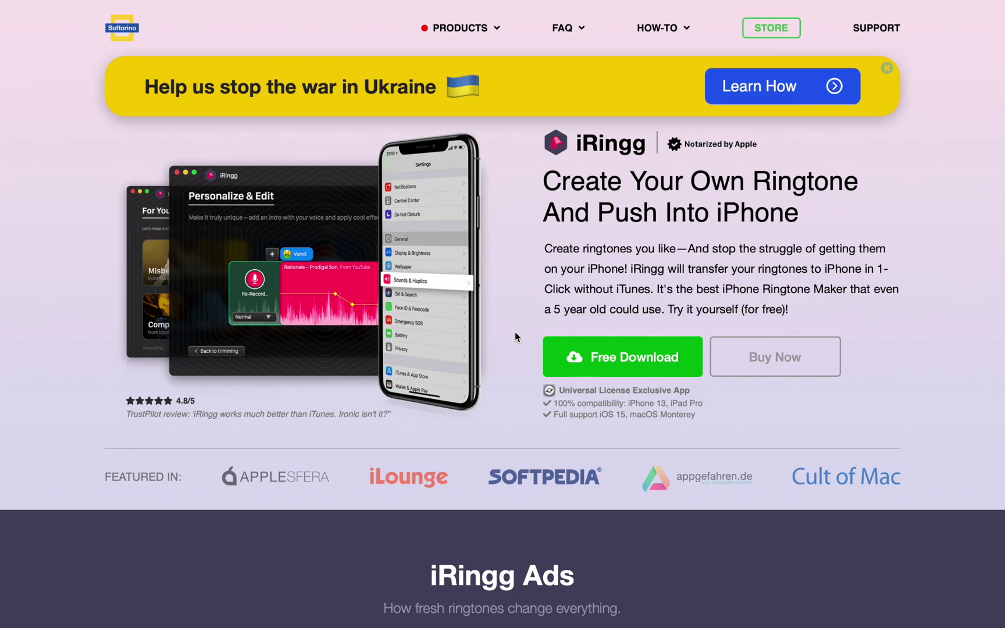
scroll(515, 333, "down", 5)
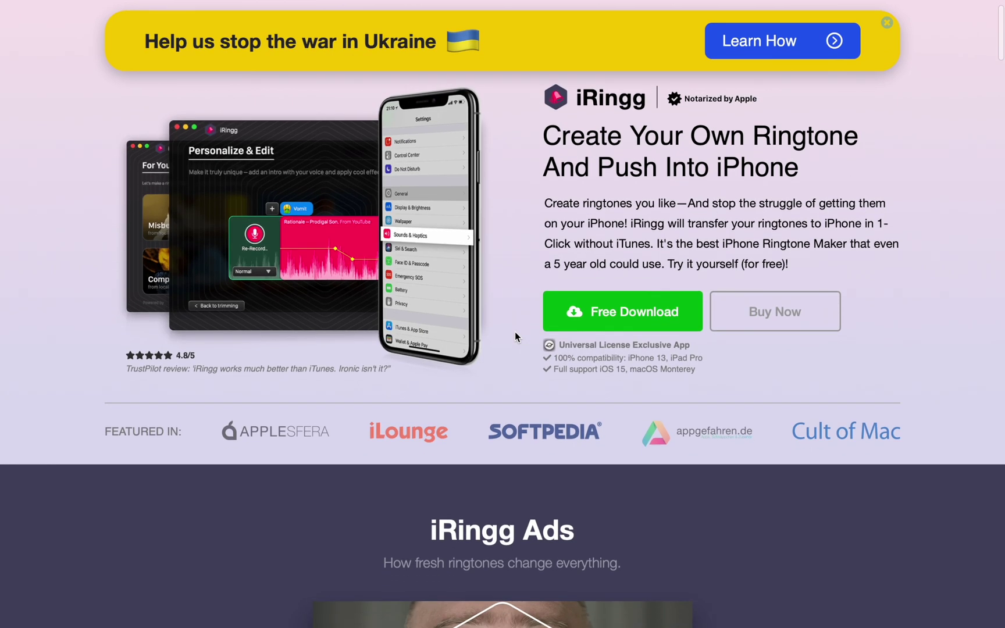
scroll(515, 333, "up", 5)
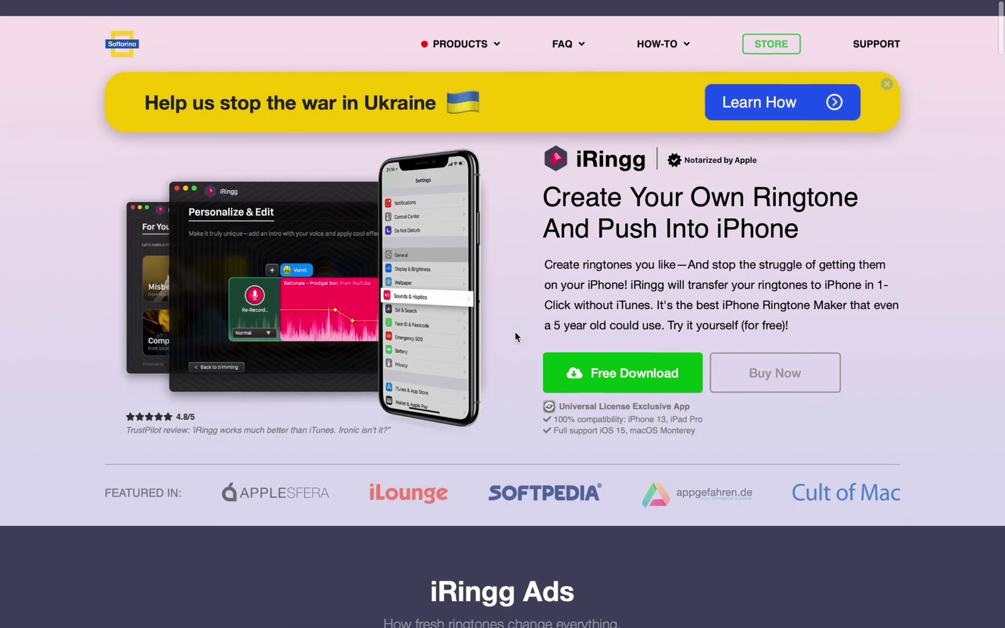
key("ctrl+Left")
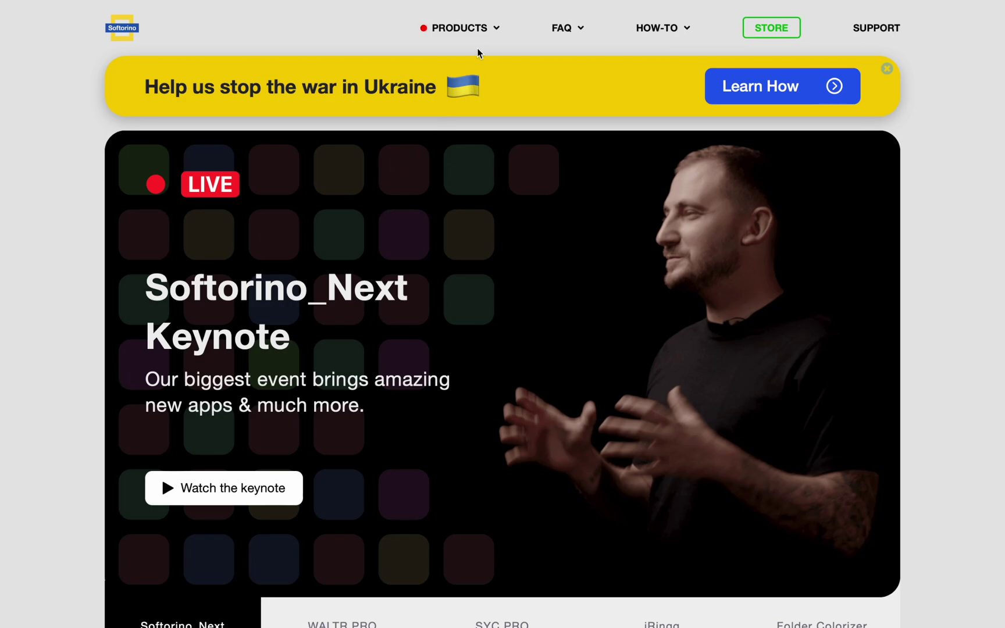
- Open WALTR PRO's Buy Now options and expand all apps included in the annual license
mouse_move(488, 32)
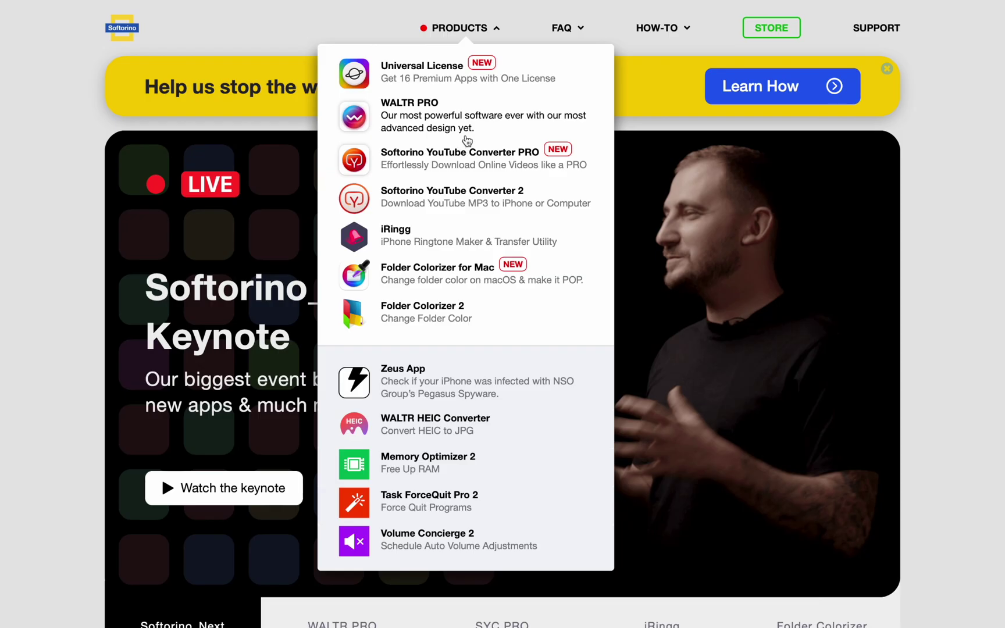
left_click(467, 141)
scroll(555, 366, "down", 3)
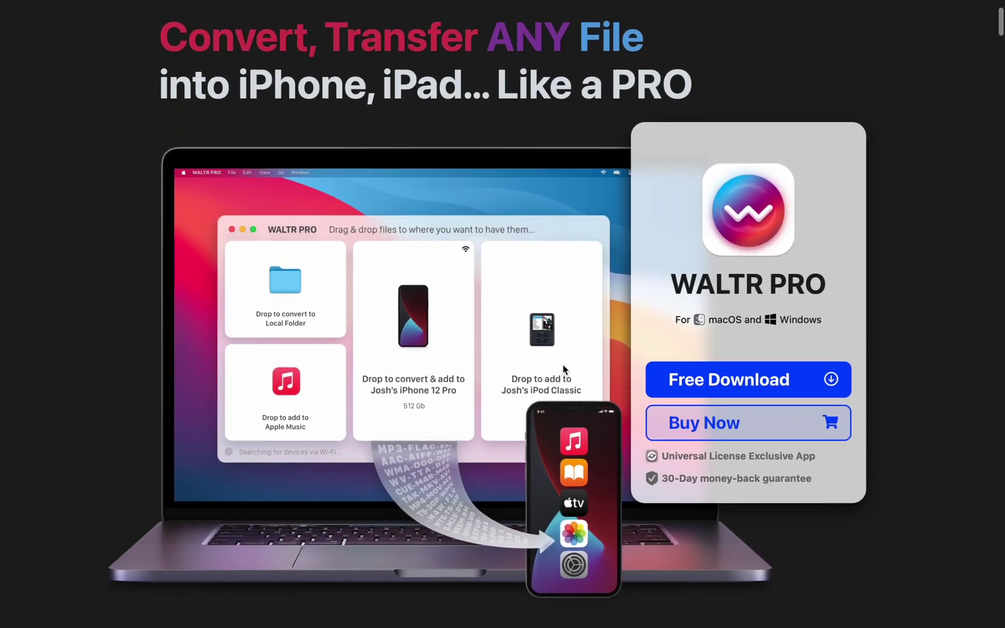
left_click(723, 443)
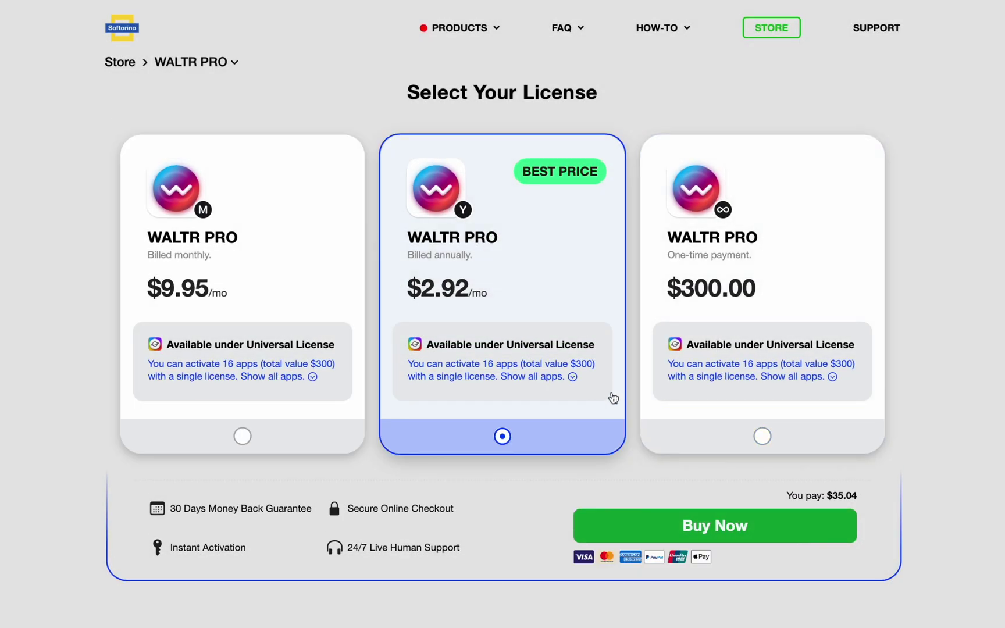
scroll(608, 398, "down", 3)
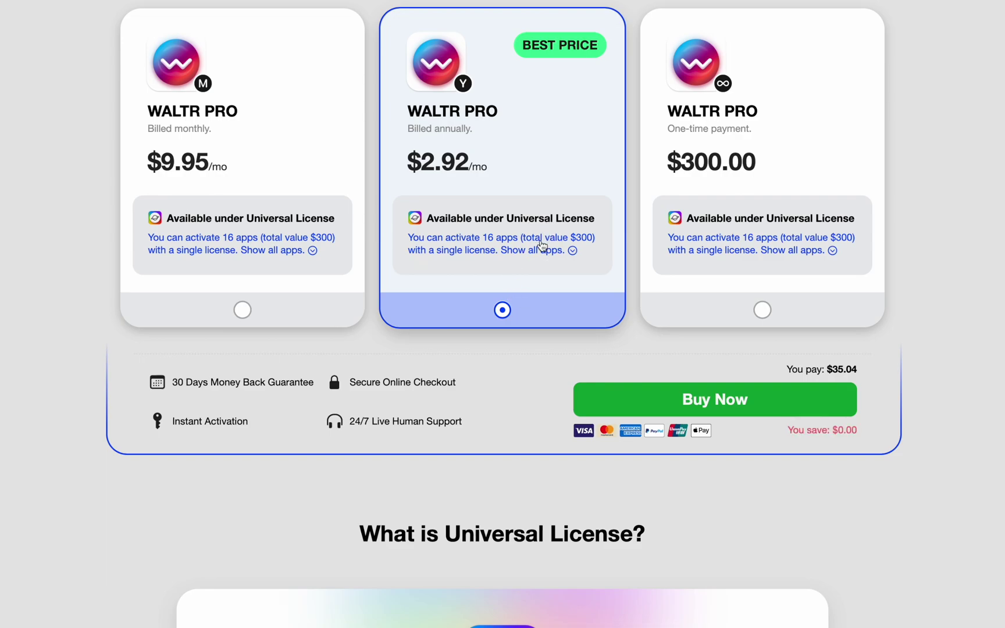
left_click(573, 251)
scroll(588, 297, "down", 3)
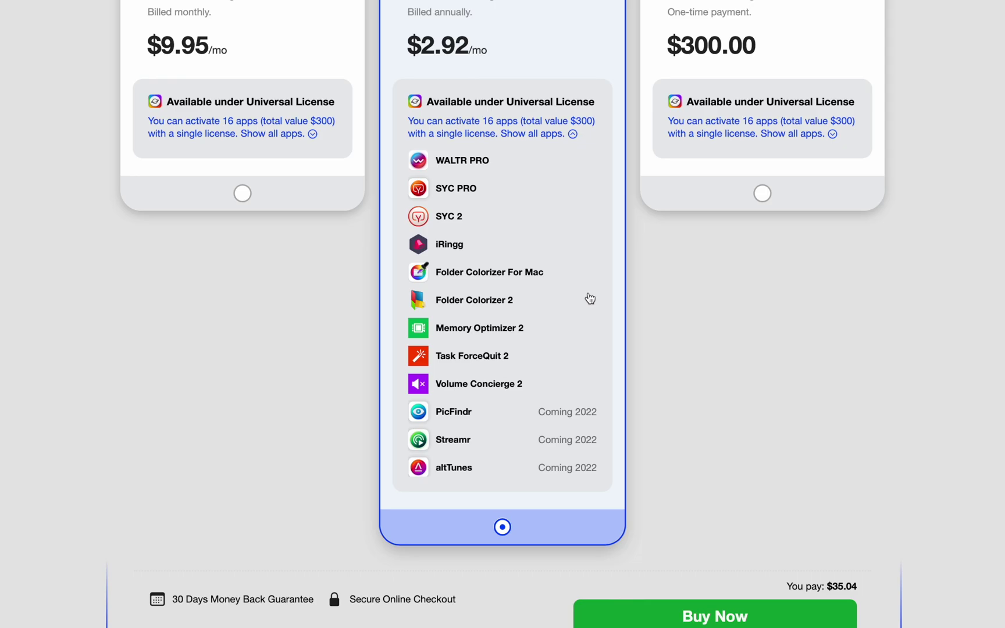
scroll(590, 299, "up", 5)
- Open the Universal License page and scroll to its grid of included apps
mouse_move(471, 36)
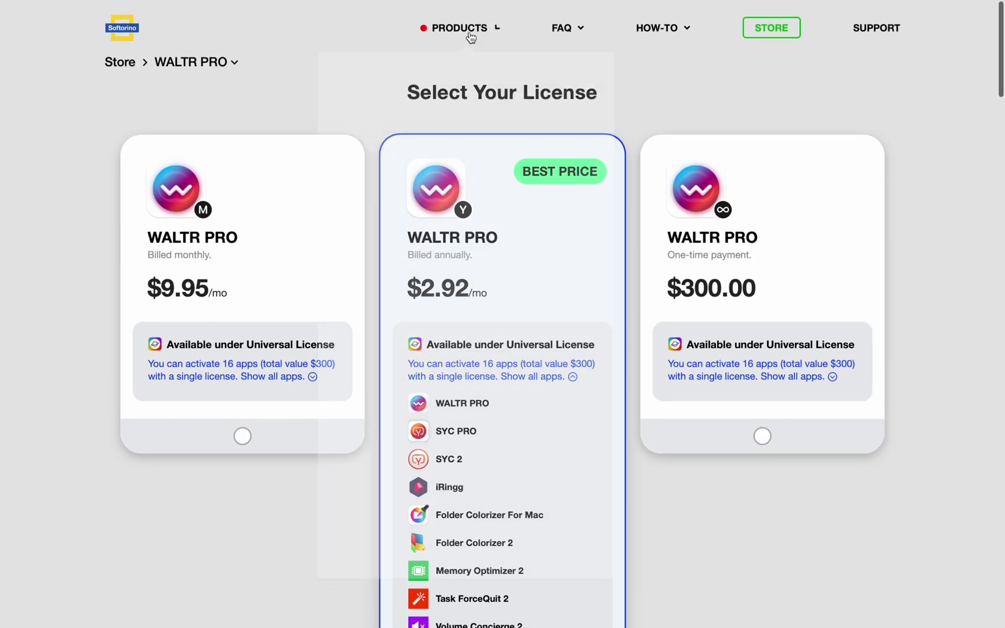
left_click(457, 72)
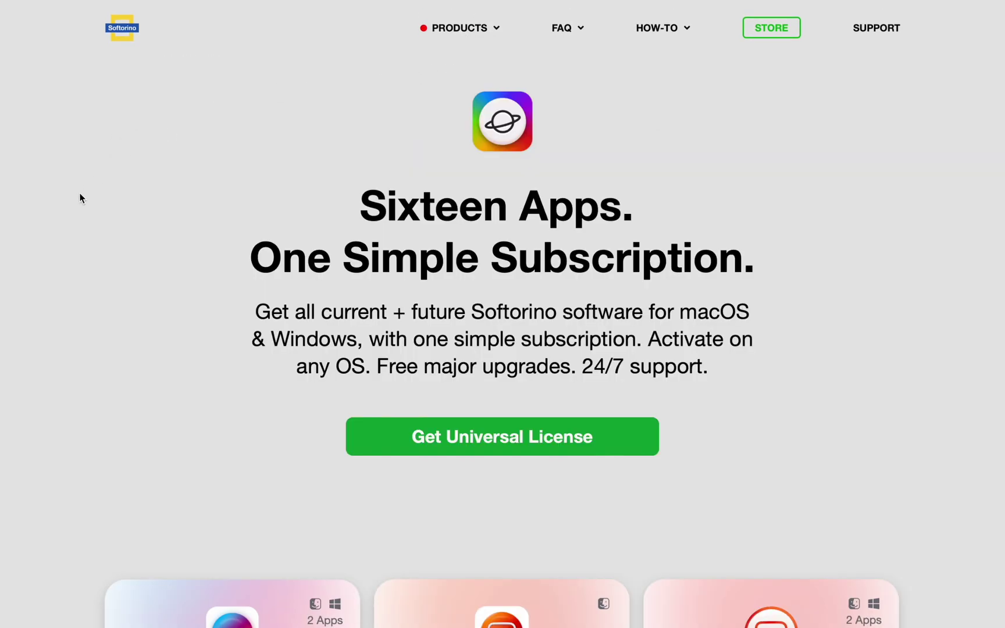
scroll(73, 208, "down", 10)
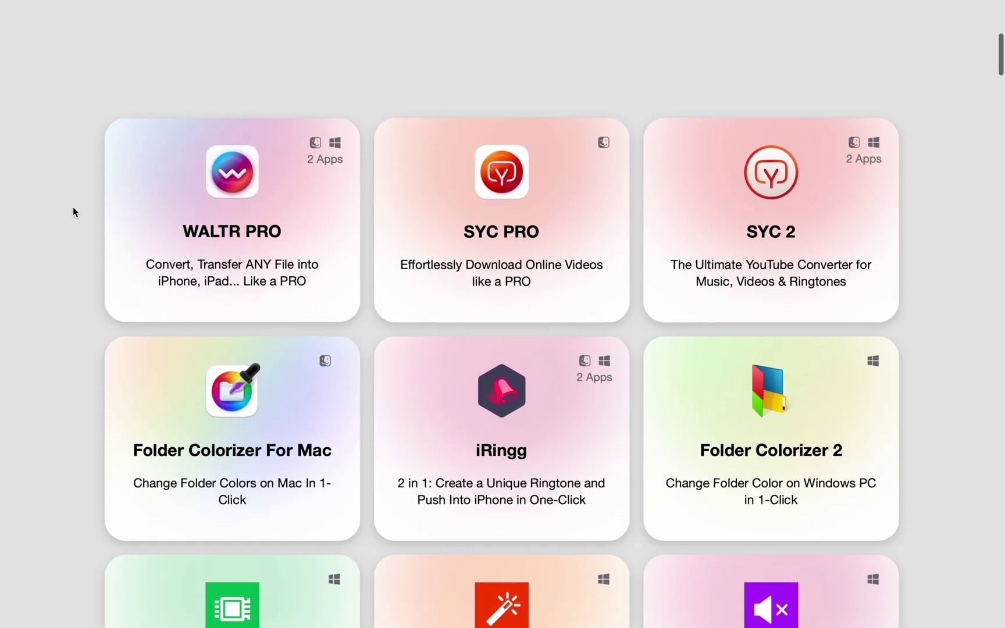